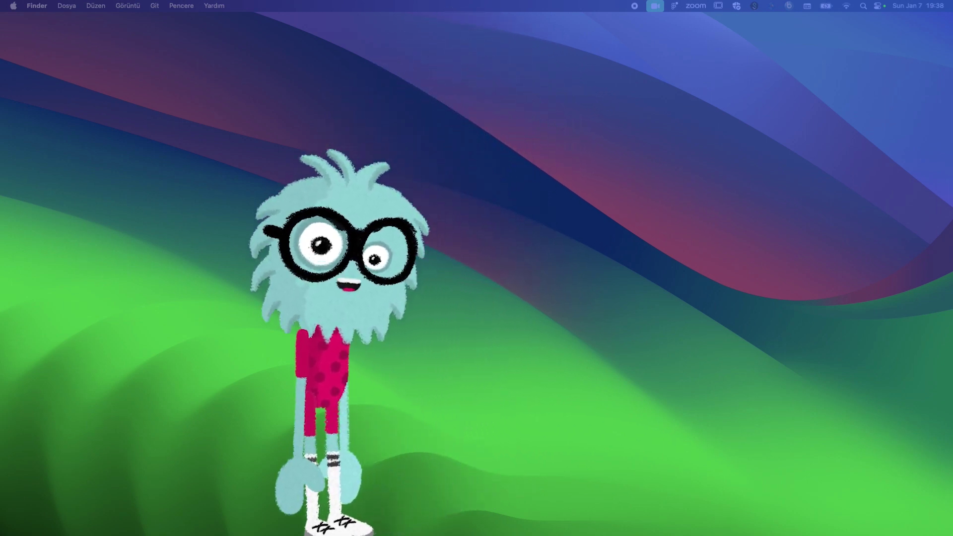
Step: Move from the Finder desktop to the full-screen Chrome space showing a new tab
key(ctrl+Right)
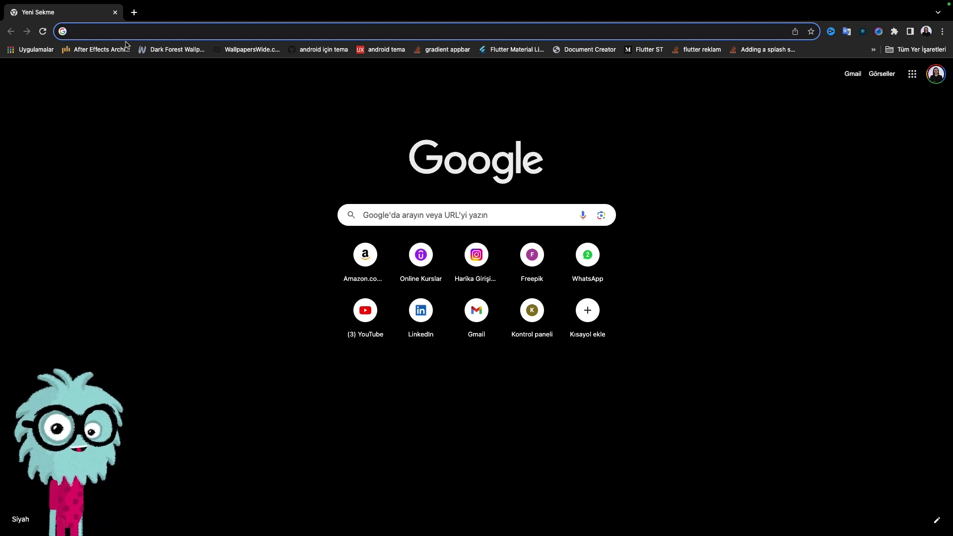
Step: Go to figma.com by entering 'figma' in Chrome's address bar
text(figma)
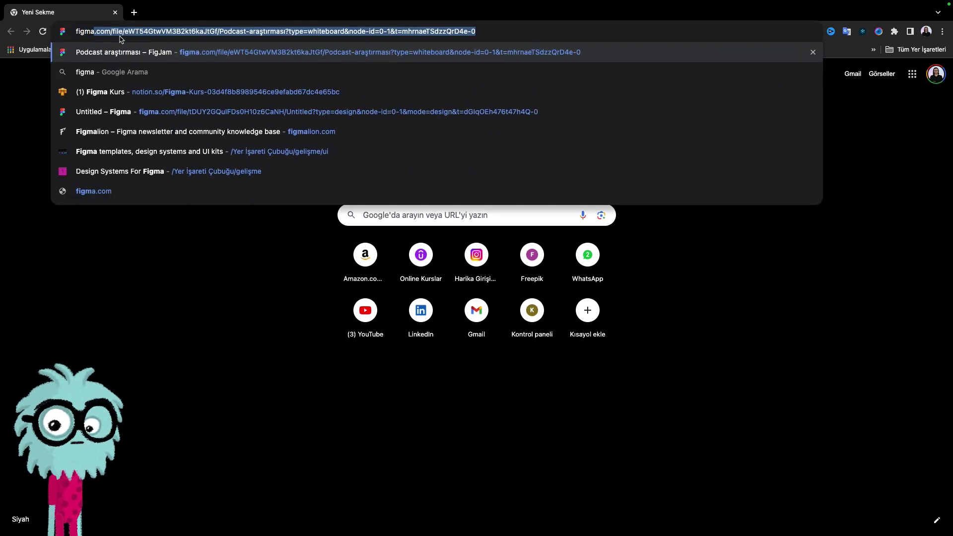
key(Return)
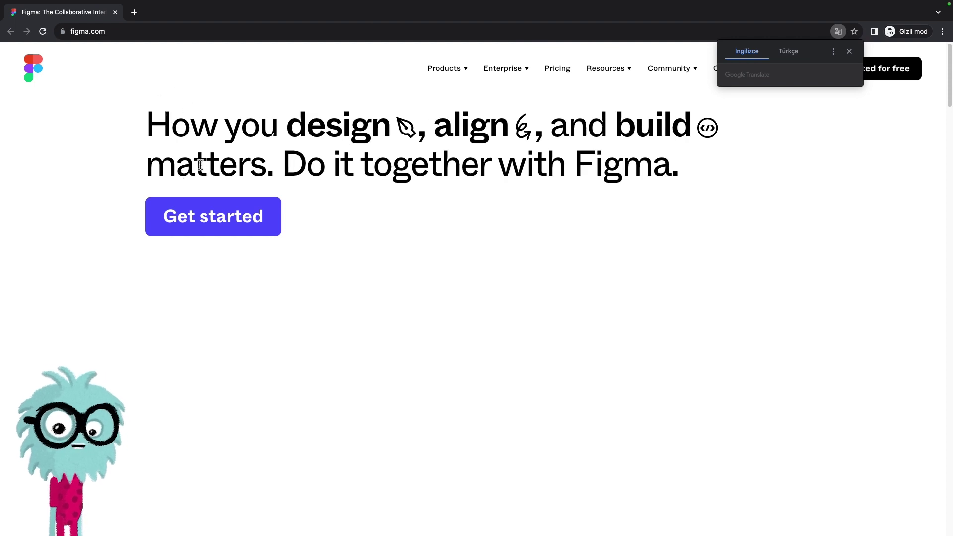
Step: Dismiss the Google Translate offer and skim the top of the Figma homepage
click(277, 148)
scroll(189, 188, down, 10)
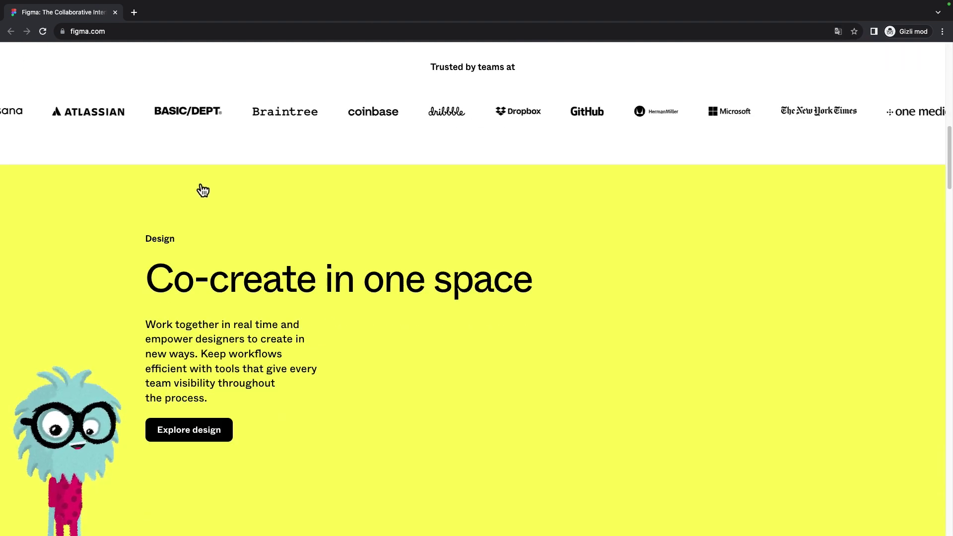
scroll(200, 189, down, 4)
scroll(198, 189, down, 3)
scroll(197, 191, down, 6)
scroll(197, 191, up, 20)
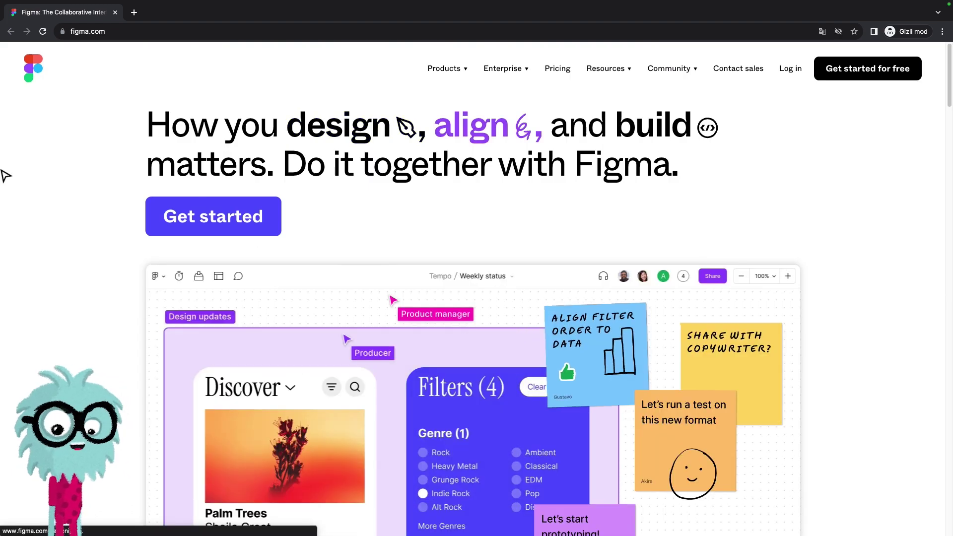
Step: Scroll through the rest of the homepage, then go to the Figma Downloads page via Products
scroll(108, 207, down, 1)
scroll(99, 214, down, 5)
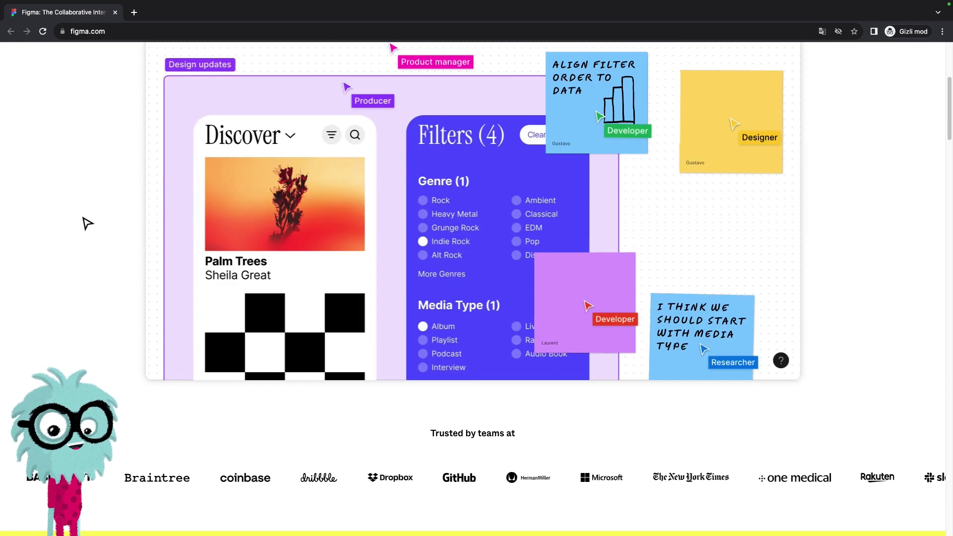
scroll(85, 221, down, 4)
scroll(85, 221, down, 4)
scroll(85, 220, down, 7)
scroll(85, 222, down, 3)
scroll(124, 191, down, 2)
scroll(136, 192, down, 8)
scroll(358, 199, down, 2)
key(Home)
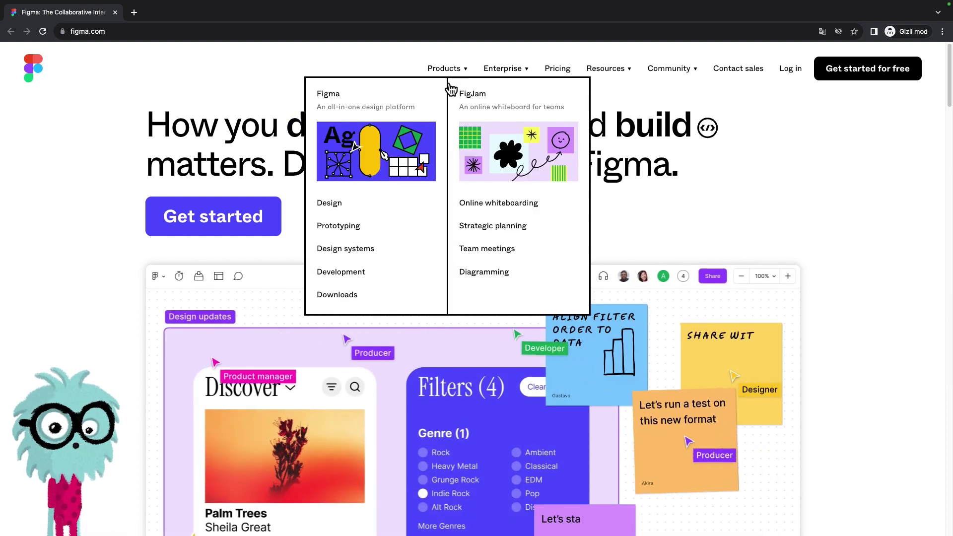
mouse_move(447, 67)
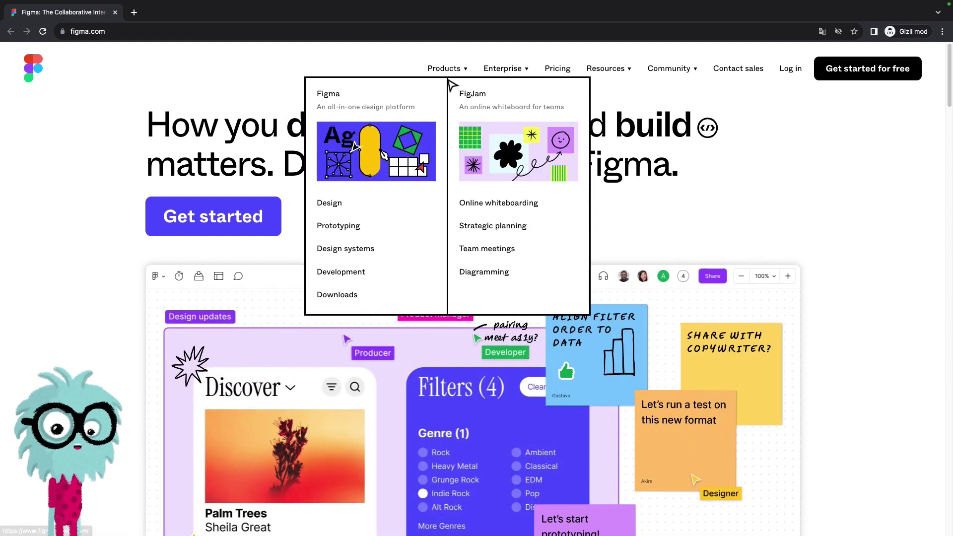
click(343, 298)
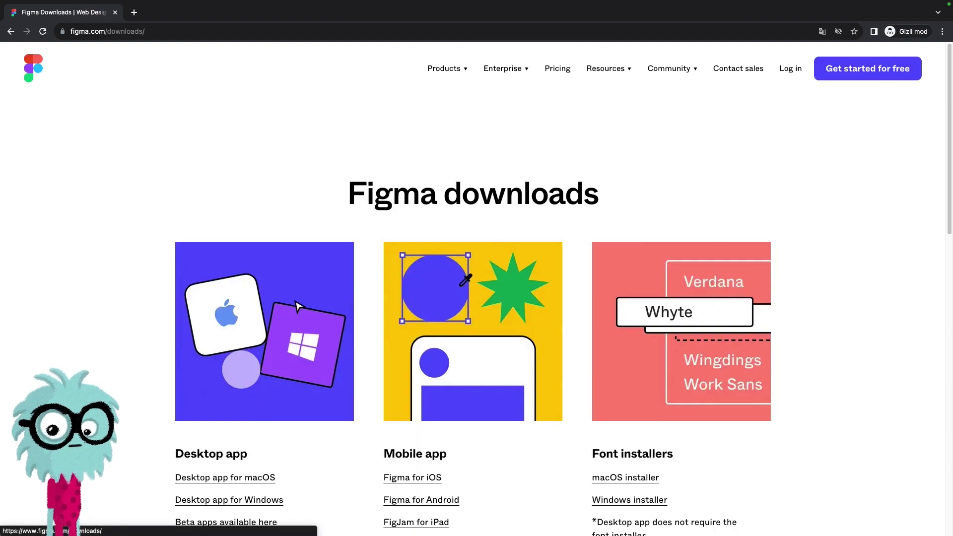
Step: Save the macOS desktop installer Figma.dmg to Downloads, then move to the Google results space
scroll(629, 197, down, 1)
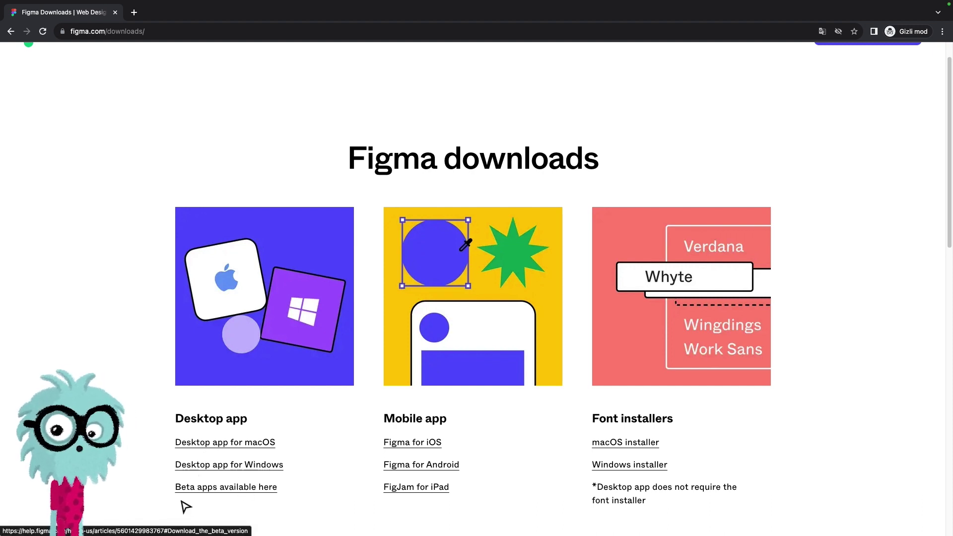
click(190, 448)
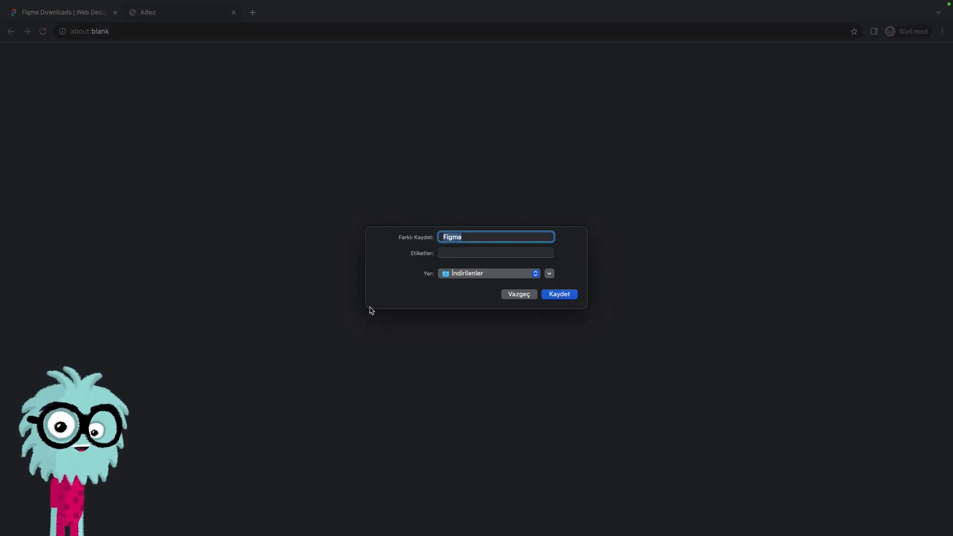
click(559, 298)
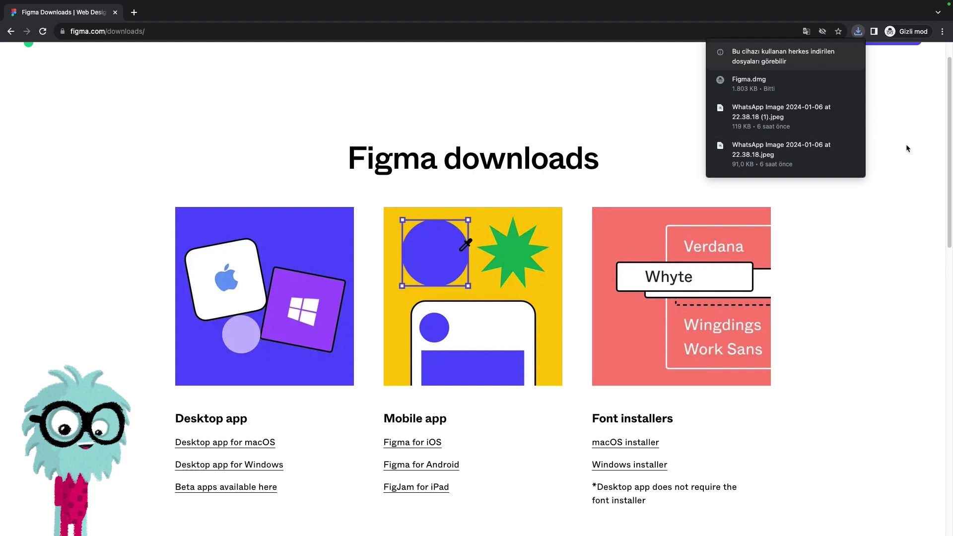
click(859, 33)
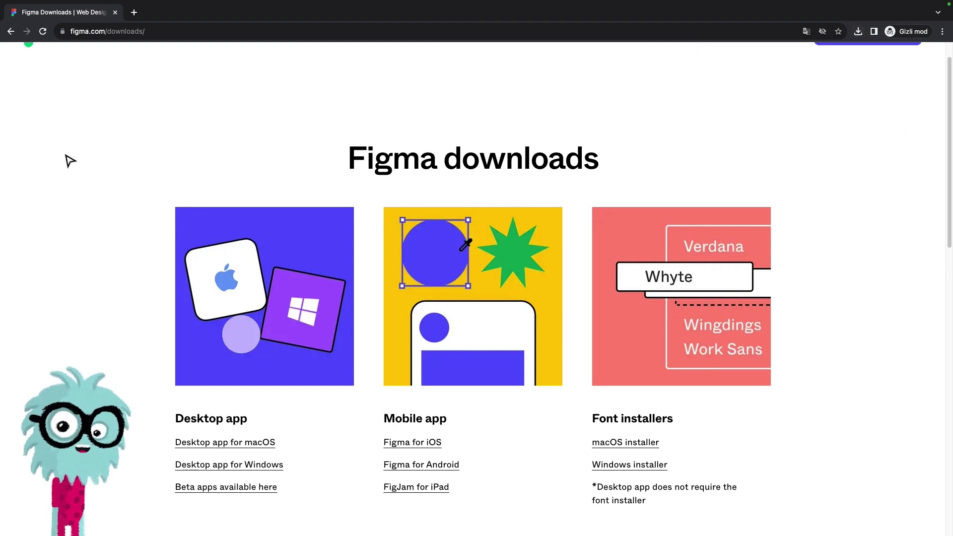
key(ctrl+Left)
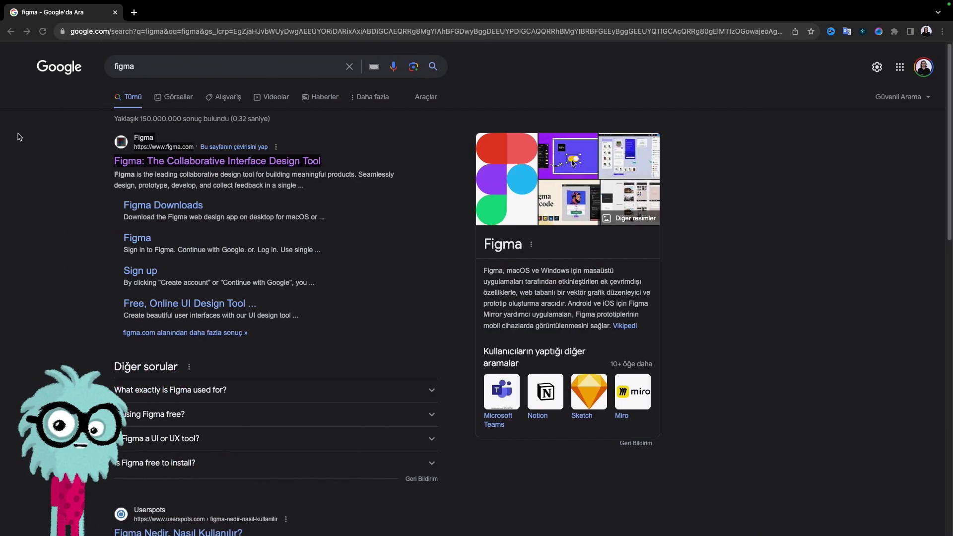
Step: Switch to the full-screen Figma desktop app on its Recents page
key(ctrl+Left)
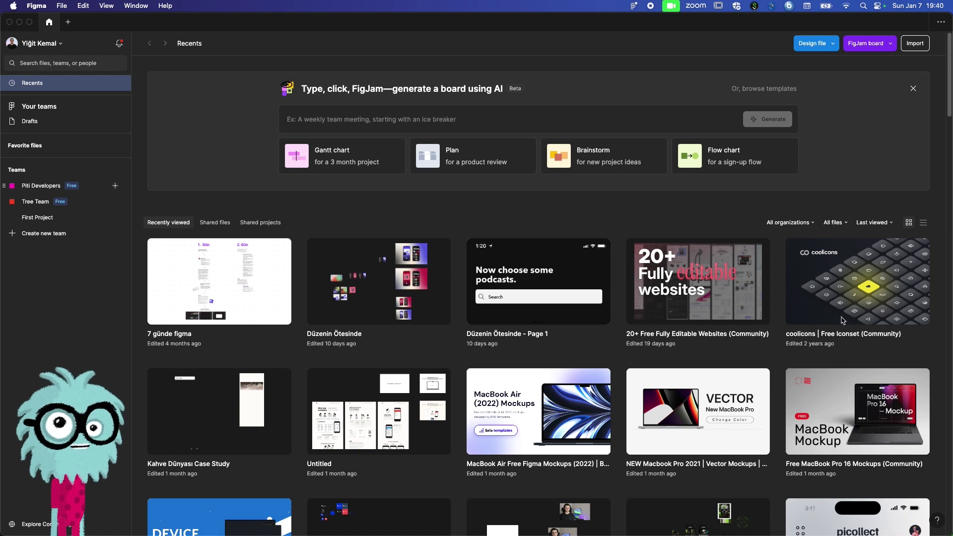
mouse_move(378, 411)
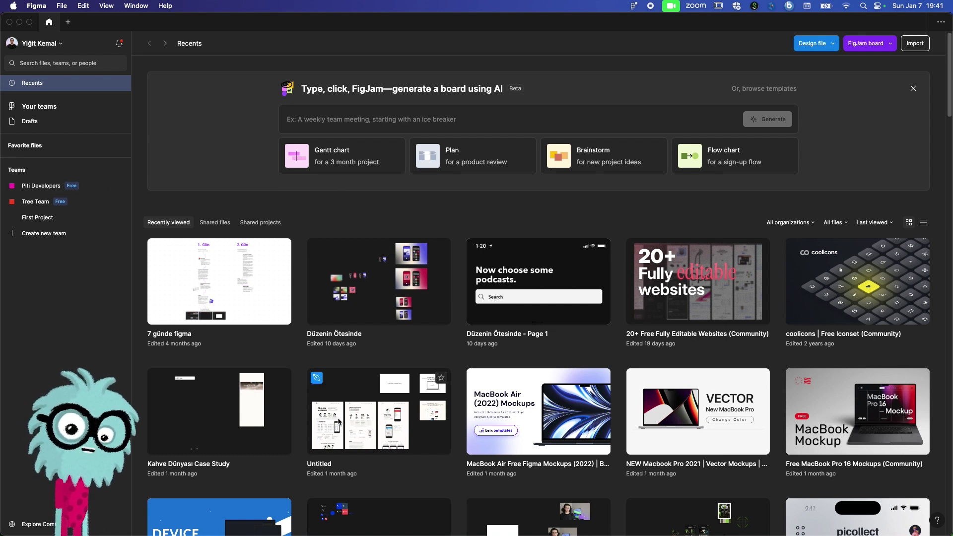
Step: Create a blank Untitled design file in Drafts from the Design file dropdown
click(808, 47)
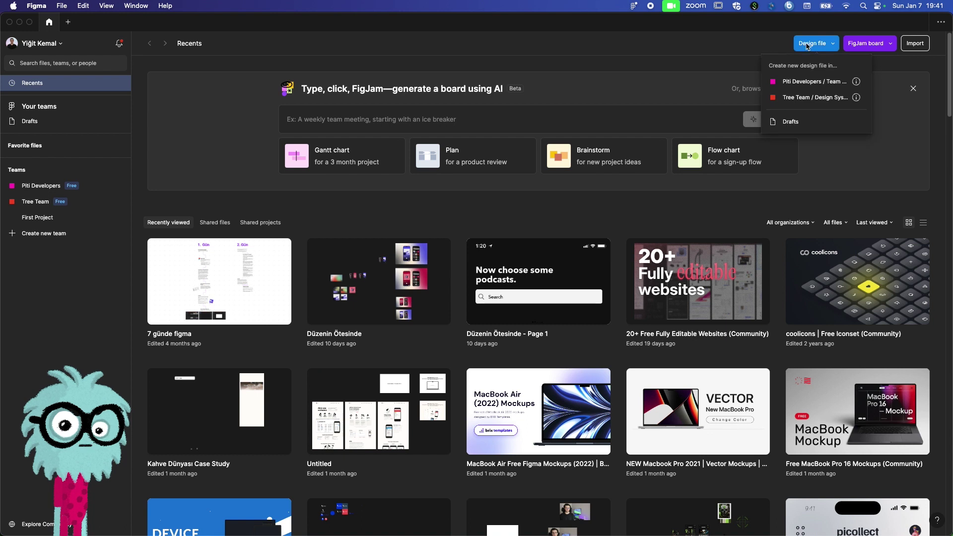
click(805, 49)
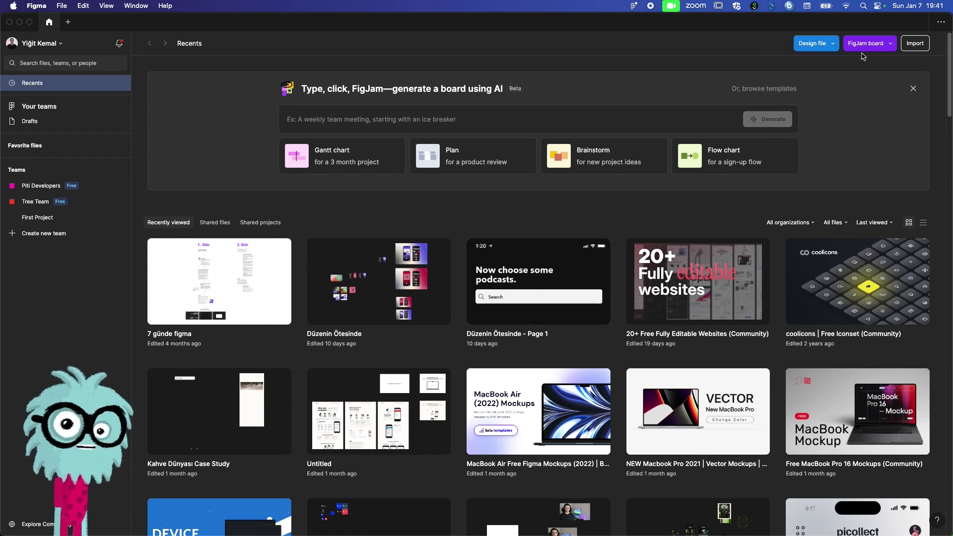
click(826, 47)
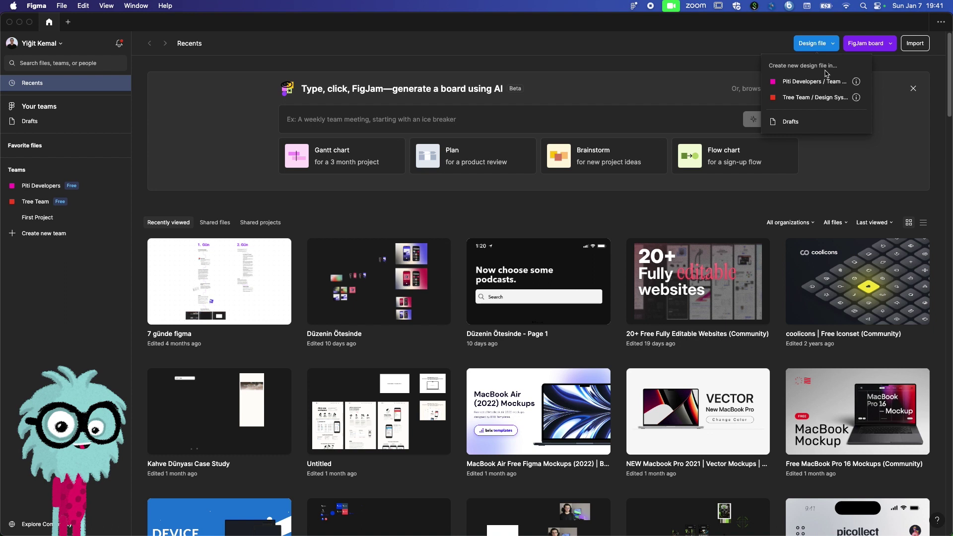
click(791, 123)
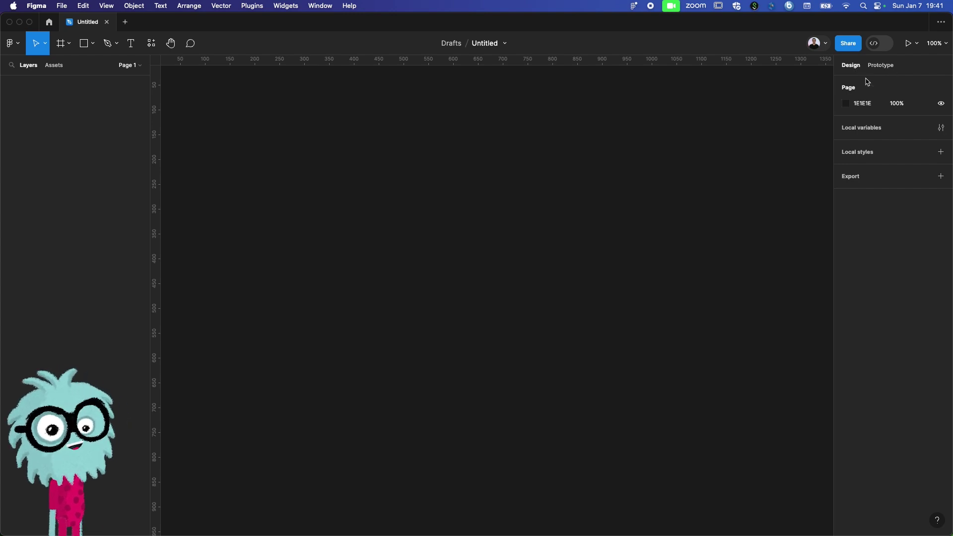
Step: Check the prototype settings and move/scale options, then reveal the Frame, Section and Slice tools
click(878, 69)
click(877, 67)
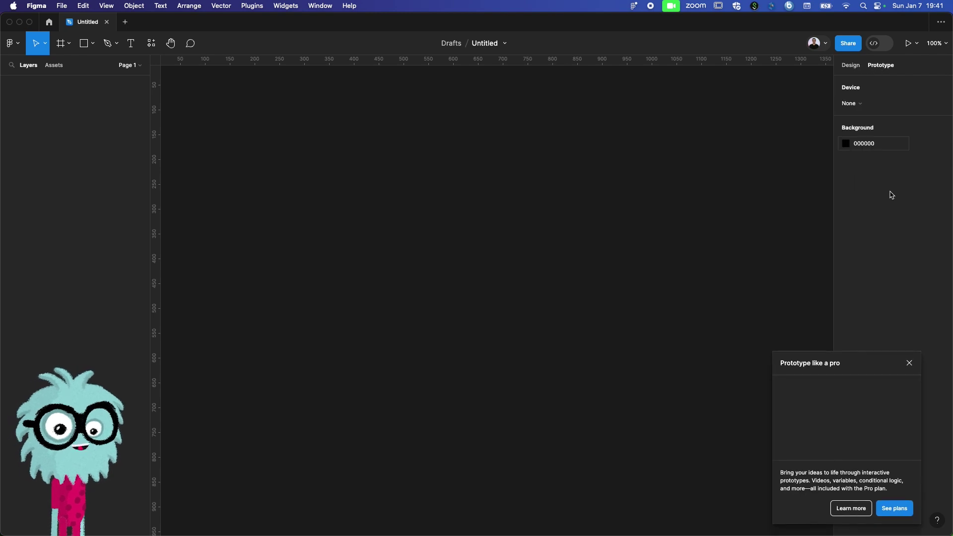
click(910, 363)
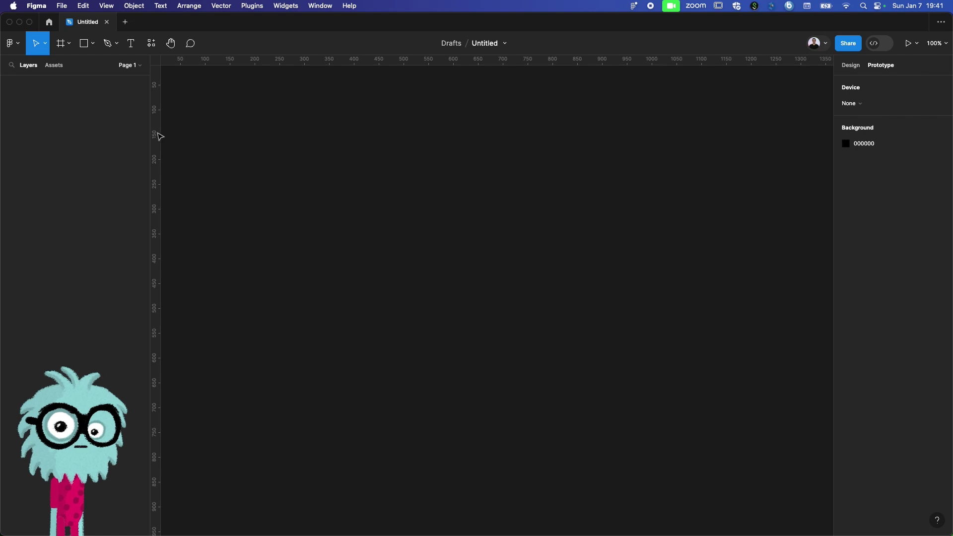
click(44, 46)
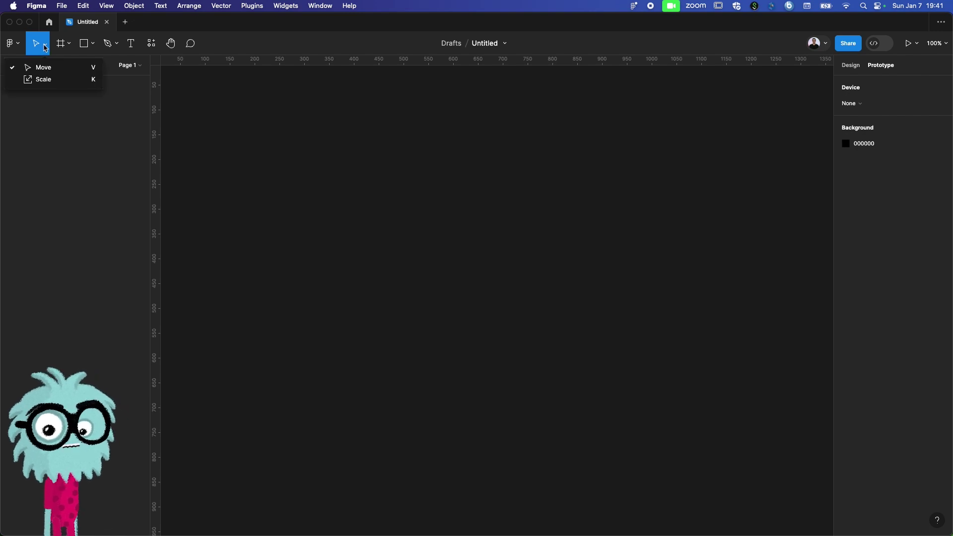
click(47, 46)
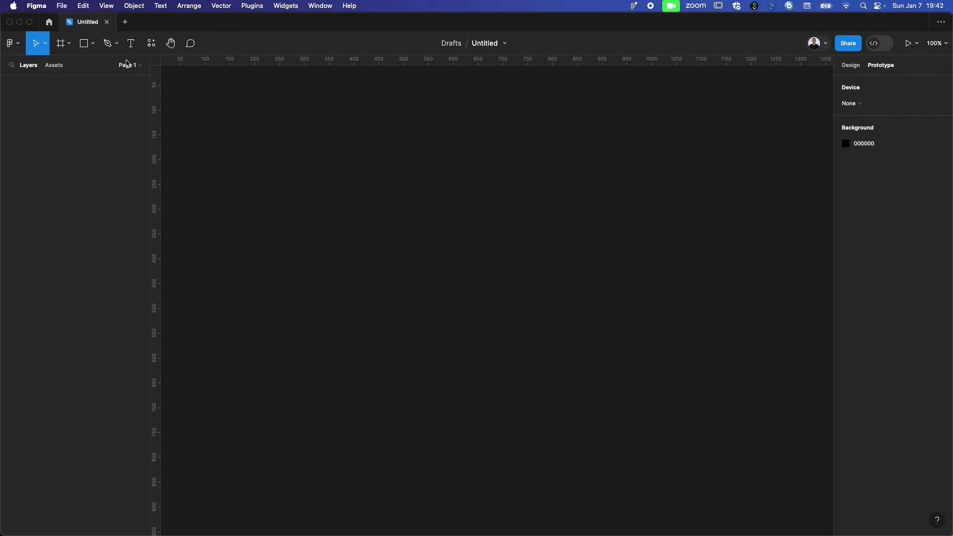
click(66, 44)
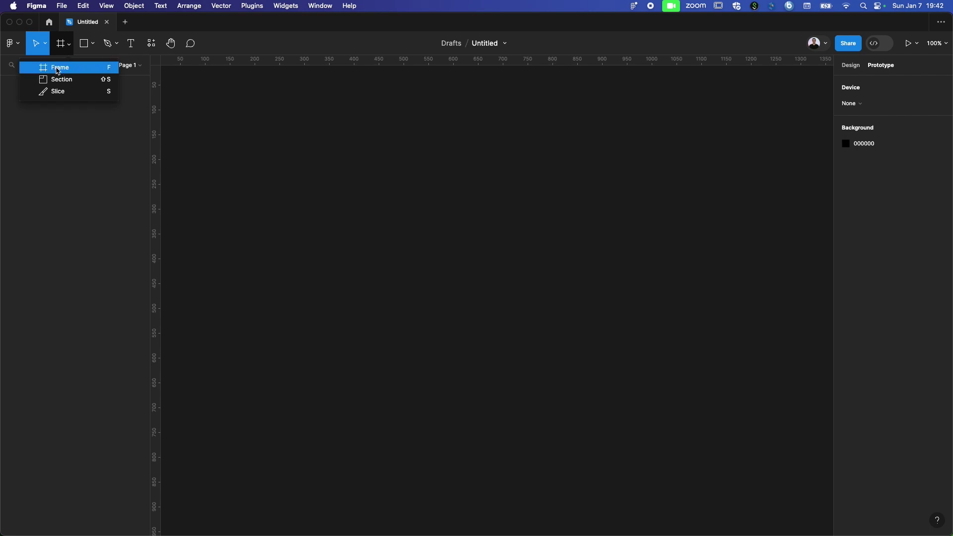
Step: Activate the Frame tool (F) and collapse the Presentation size presets
click(58, 69)
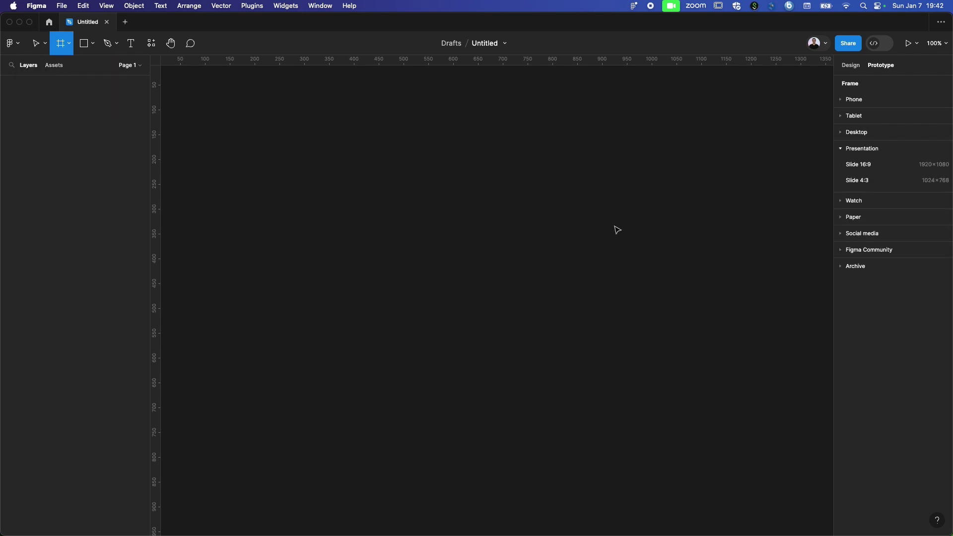
click(34, 44)
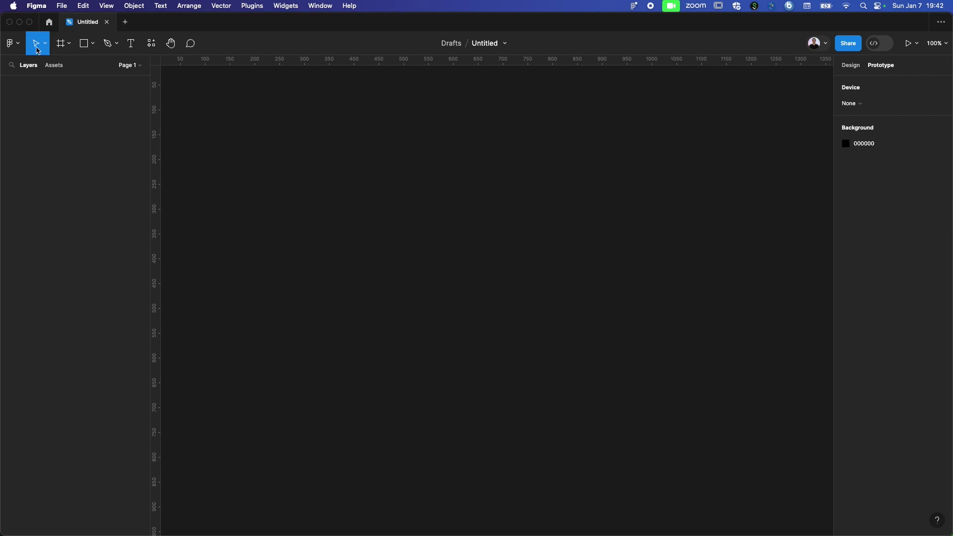
key(f)
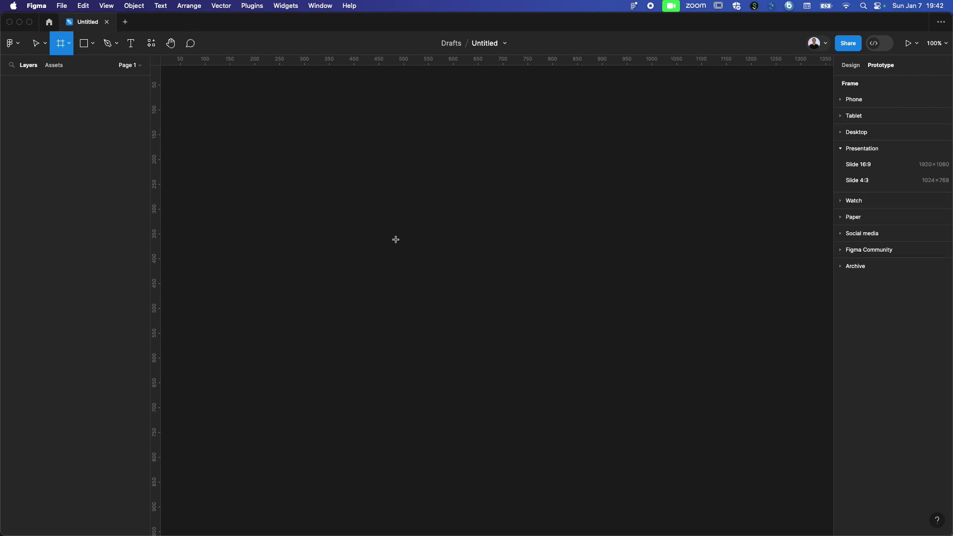
click(853, 149)
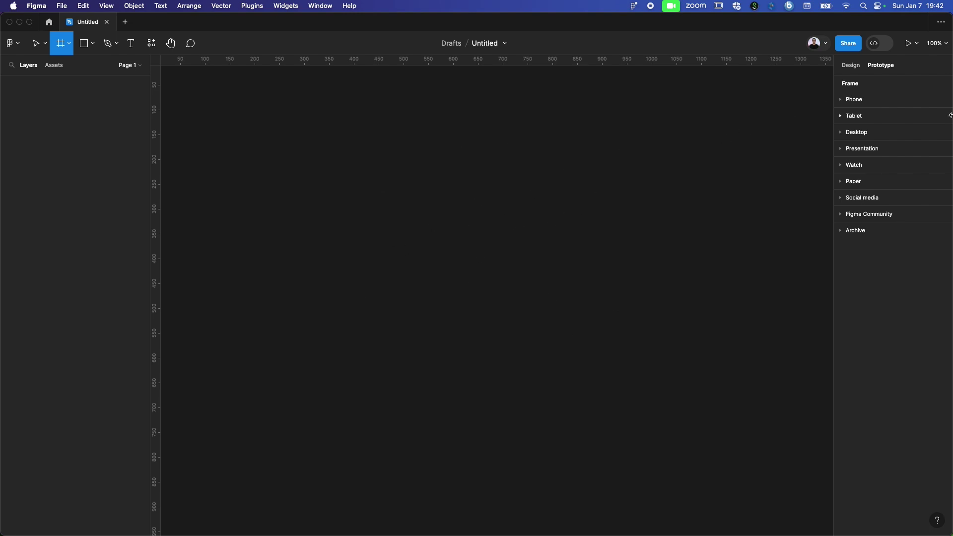
Step: Browse the Tablet, Desktop, Watch and Phone frame size presets
click(843, 120)
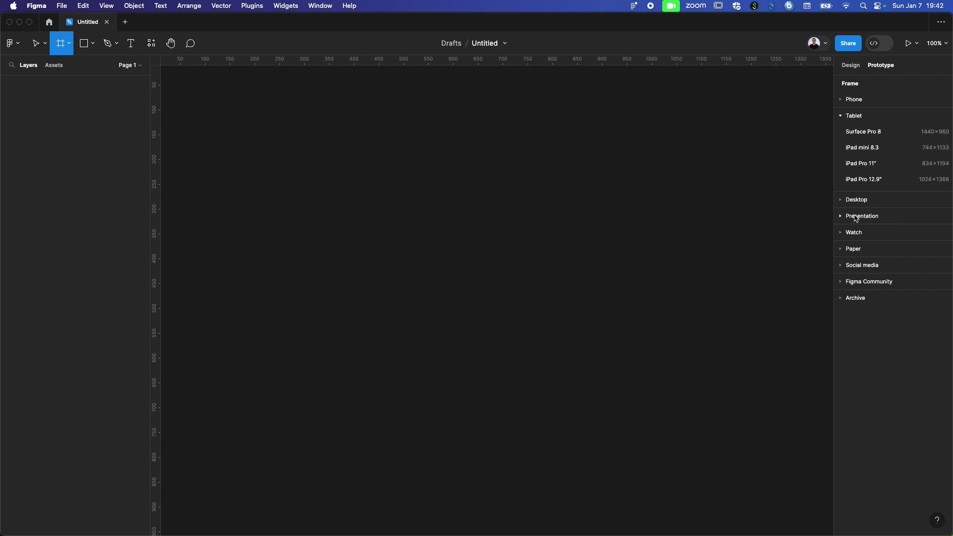
click(852, 201)
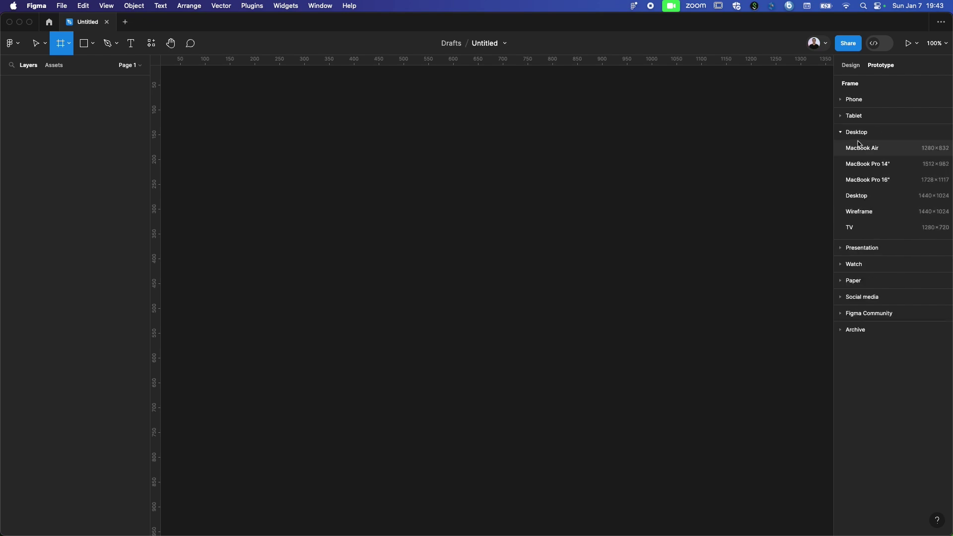
click(842, 132)
click(843, 168)
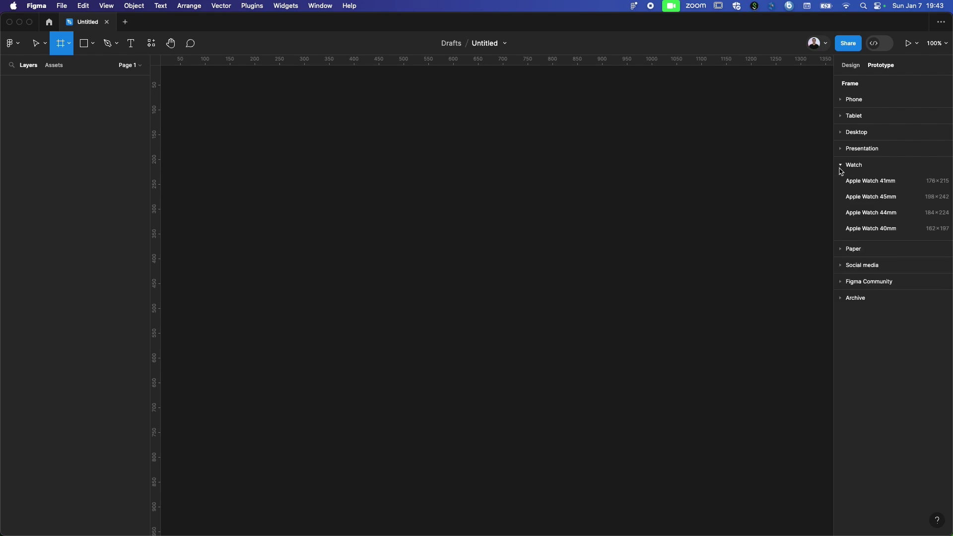
click(853, 165)
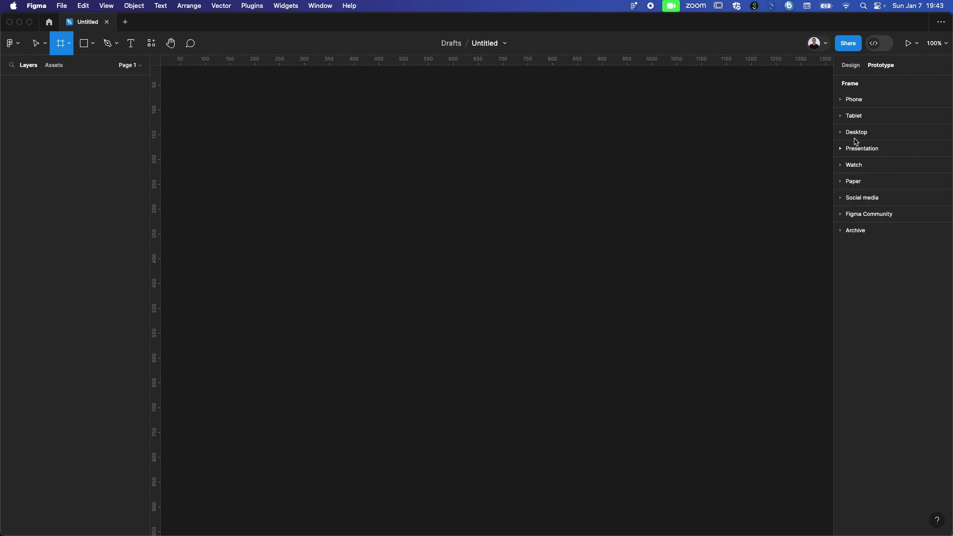
click(850, 99)
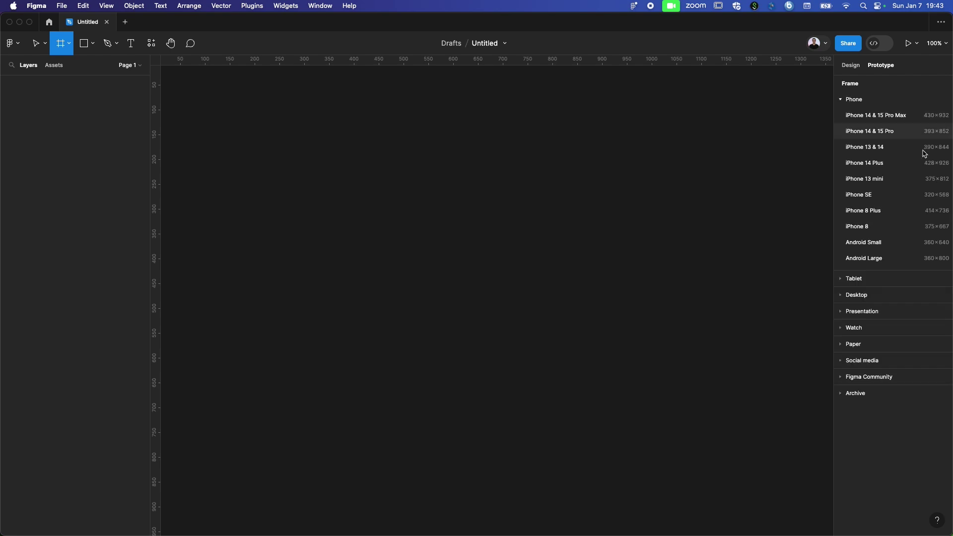
click(856, 102)
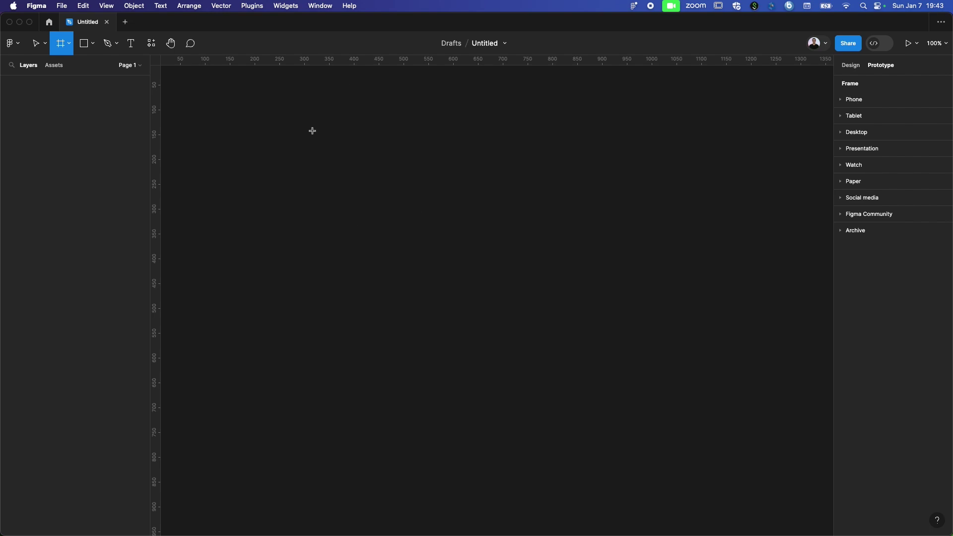
Step: Drag out Frame 1 on the canvas and stretch it to a roughly 948×608 landscape shape
drag(312, 130, 479, 436)
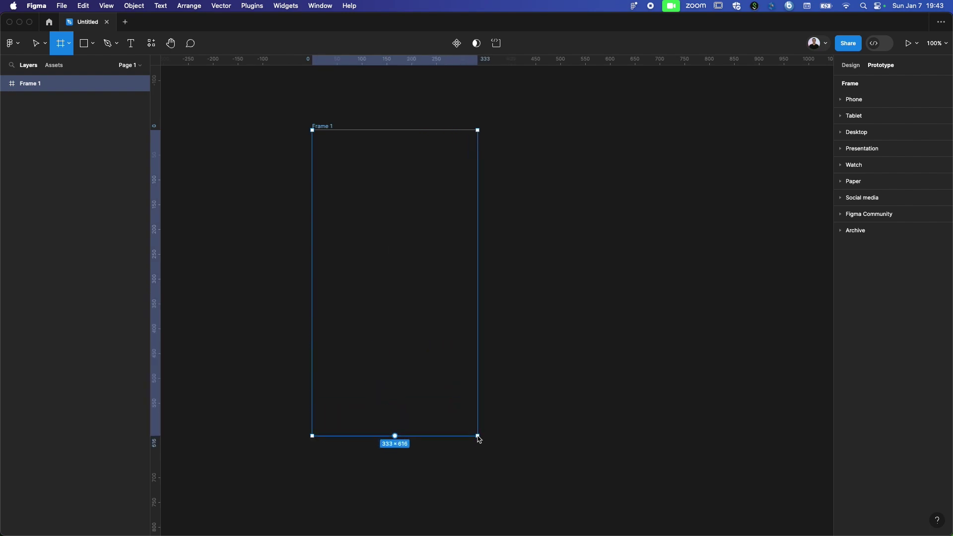
mouse_move(479, 439)
mouse_down()
mouse_move(767, 373)
mouse_move(783, 432)
mouse_up()
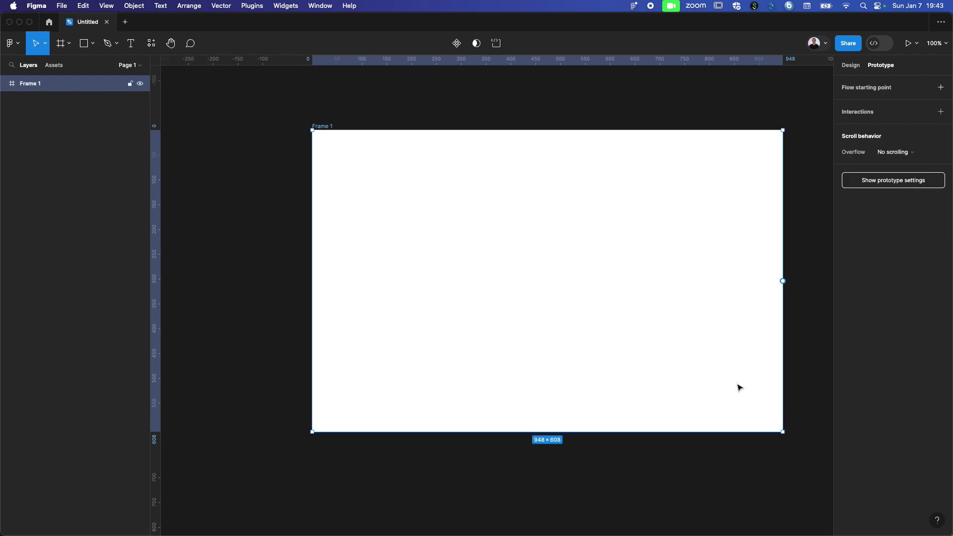
scroll(600, 362, right, 5)
scroll(600, 362, up, 4)
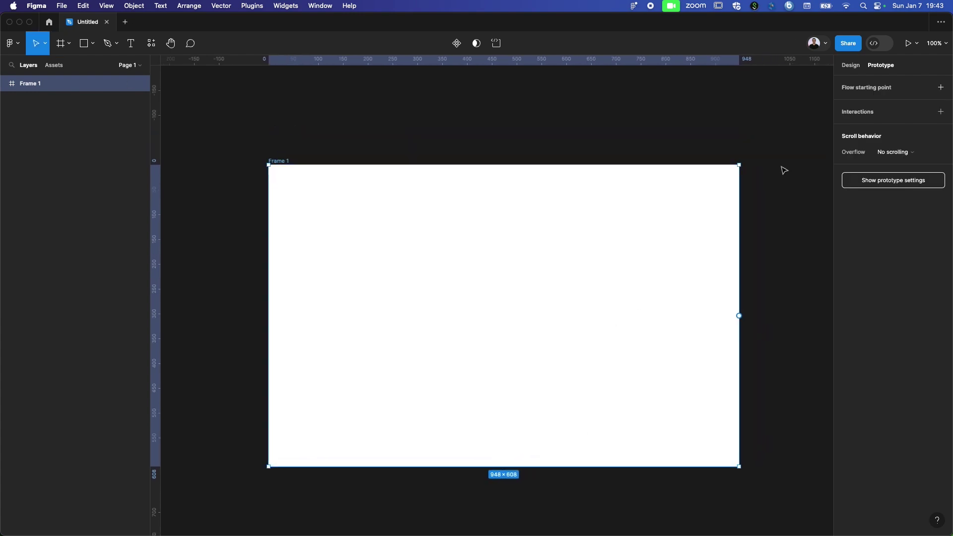
Step: Set Frame 1 to W 1920 and H 1080 in the Design panel, then fit it in view
click(859, 66)
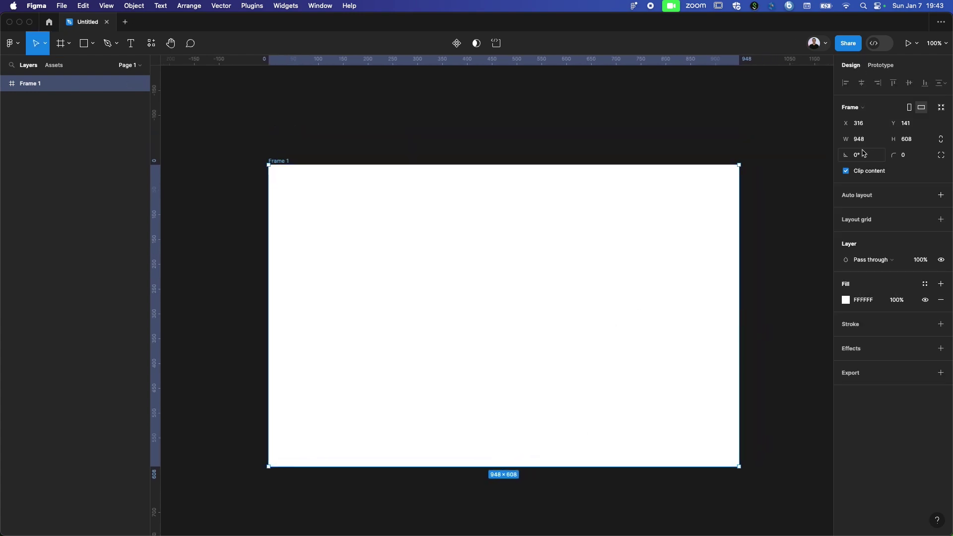
click(863, 145)
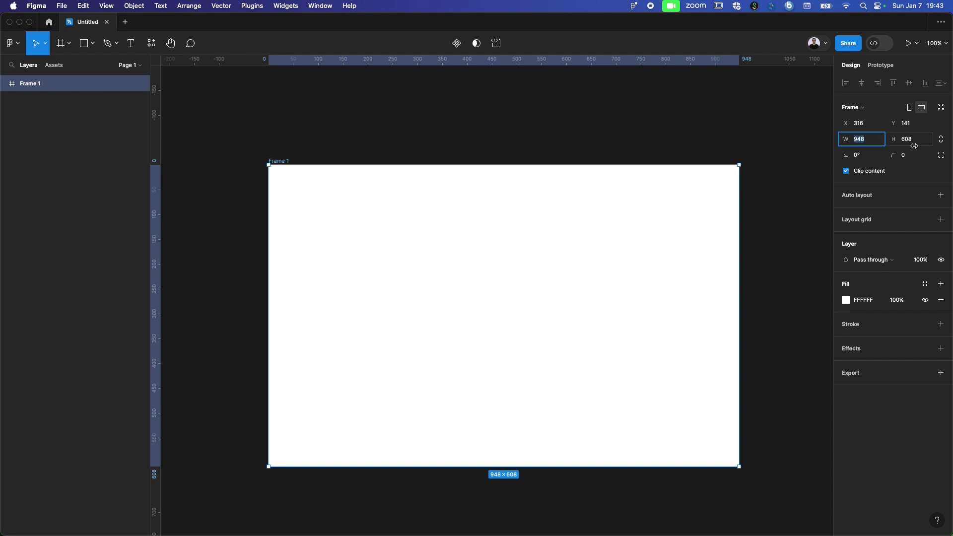
text(1920)
click(910, 139)
text(80)
key(Return)
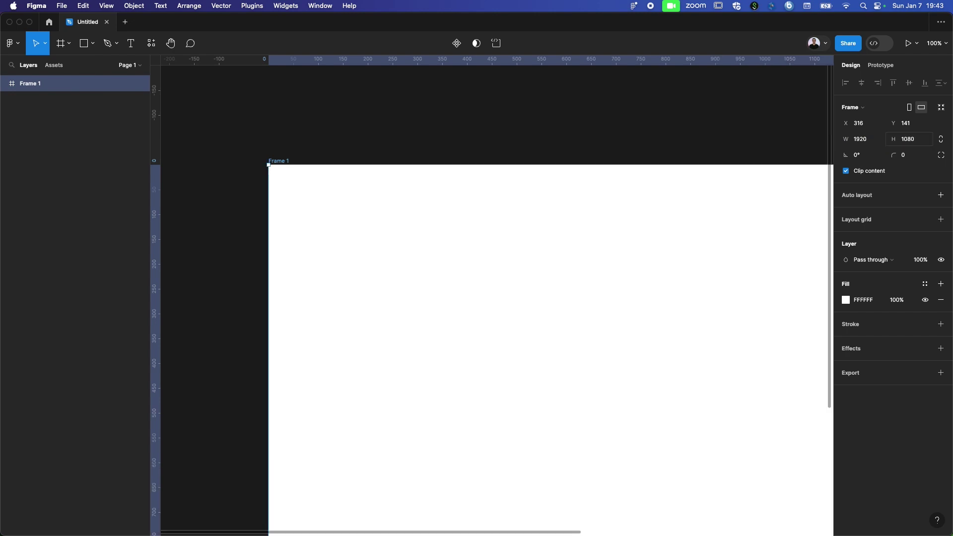
scroll(480, 327, down, 5)
scroll(480, 328, right, 4)
scroll(480, 327, down, 2)
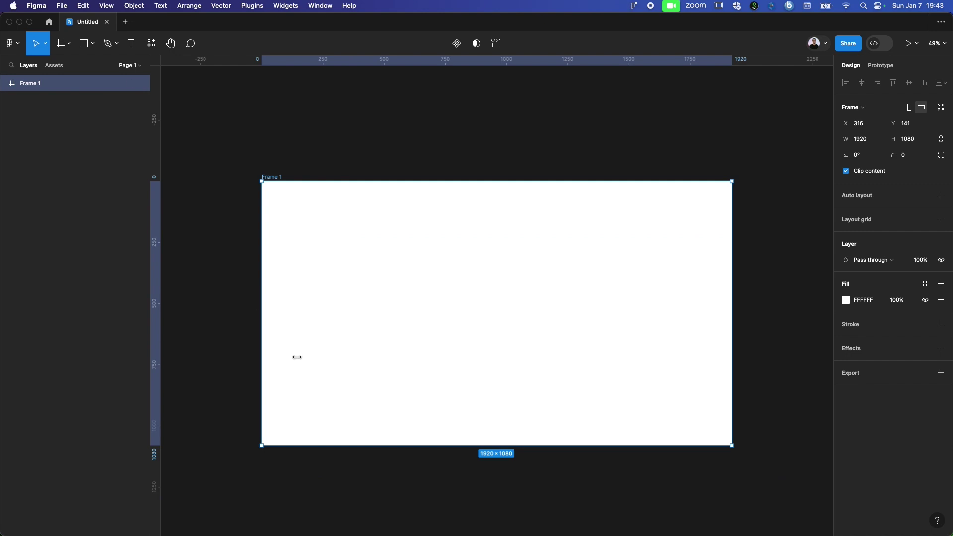
mouse_move(496, 313)
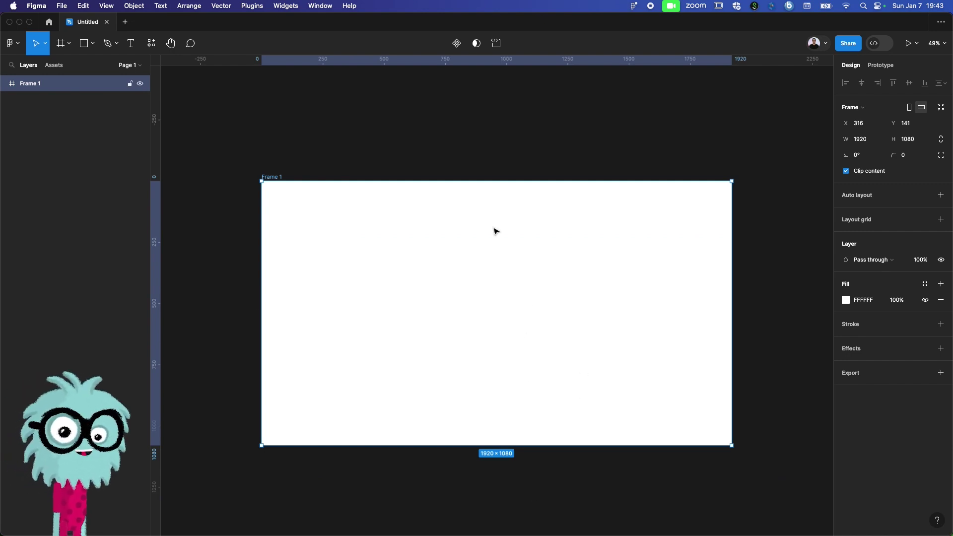
scroll(410, 298, down, 1)
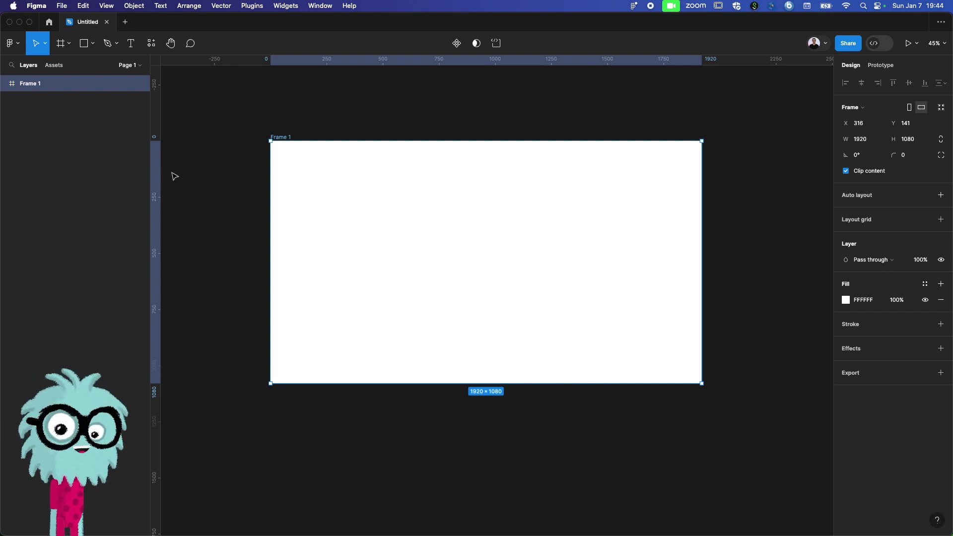
Step: Deselect Frame 1 so the white 1920×1080 frame stands alone on the 1E1E1E page
click(223, 129)
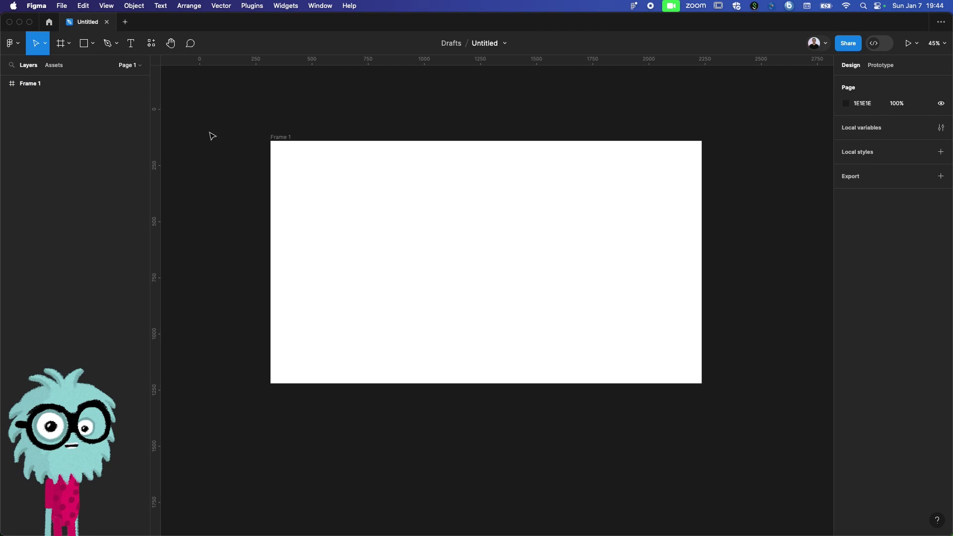